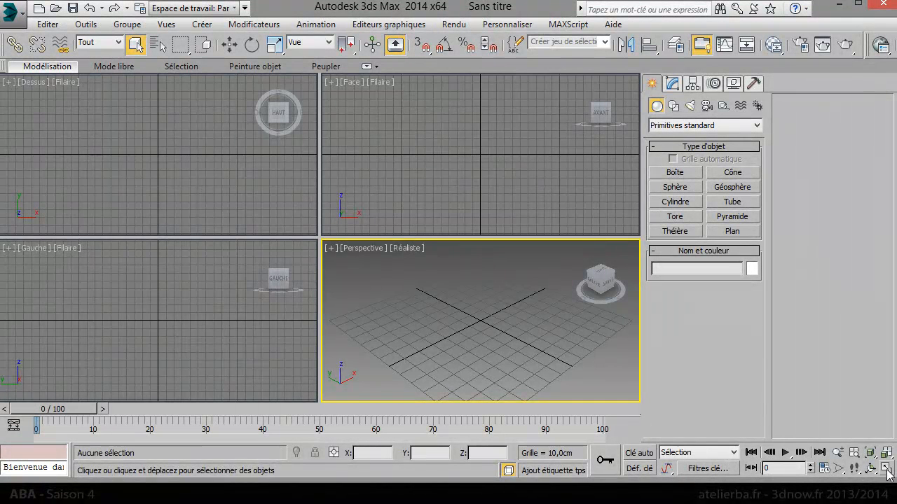
# Maximize the Perspective view and draw a plane about 88 × 74 cm with one length segment and one width segment.
pyautogui.click(869, 451)
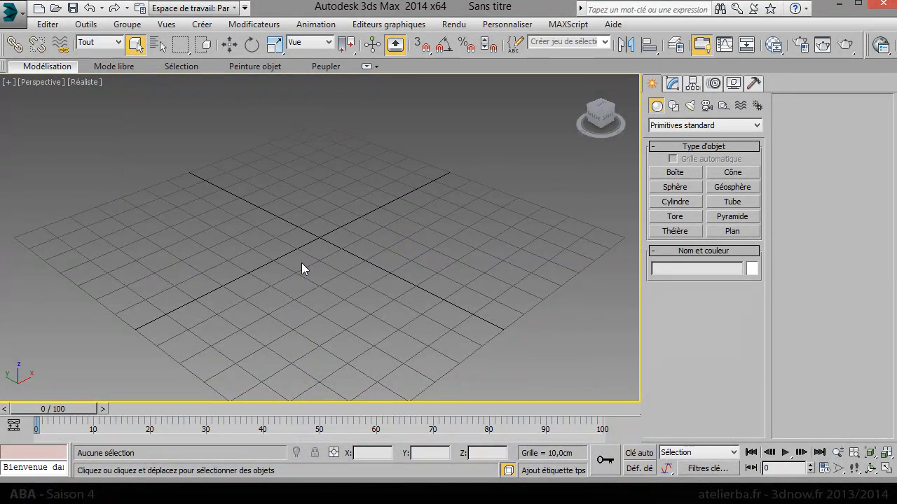
pyautogui.click(728, 231)
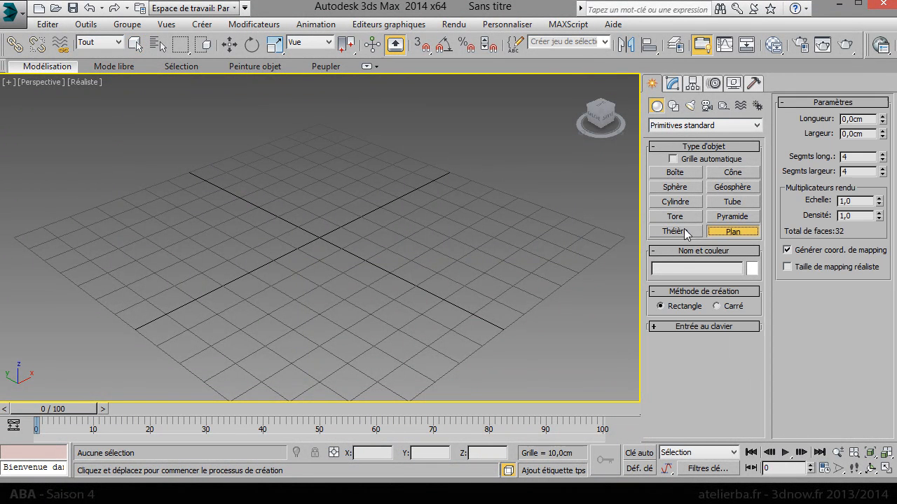
pyautogui.moveTo(310, 161); pyautogui.dragTo(342, 341)
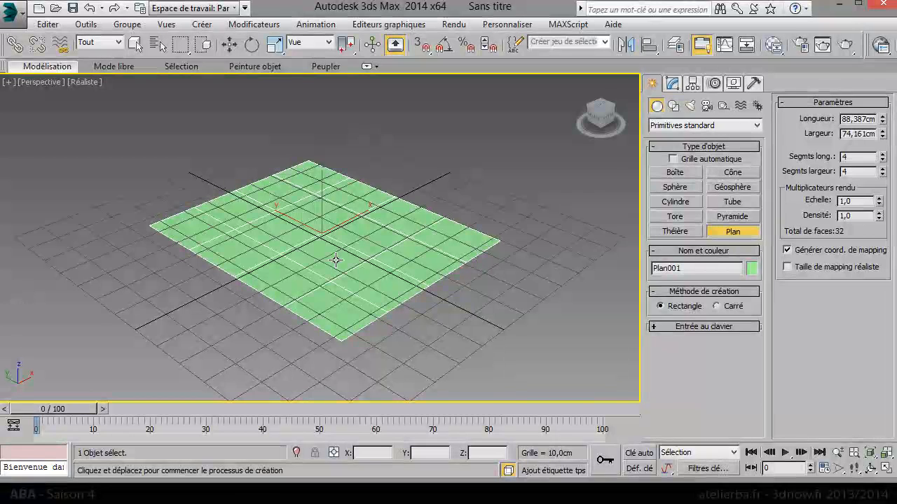
pyautogui.rightClick(881, 160)
pyautogui.rightClick(883, 173)
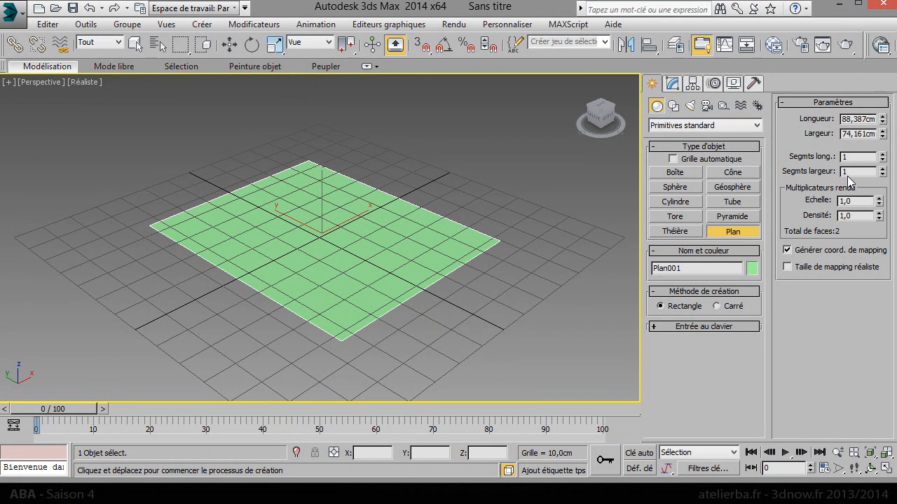
# Set the plane's length and width to 500 cm and end plane creation.
pyautogui.doubleClick(853, 120)
pyautogui.write('500')
pyautogui.press('Tab')
pyautogui.write('5')
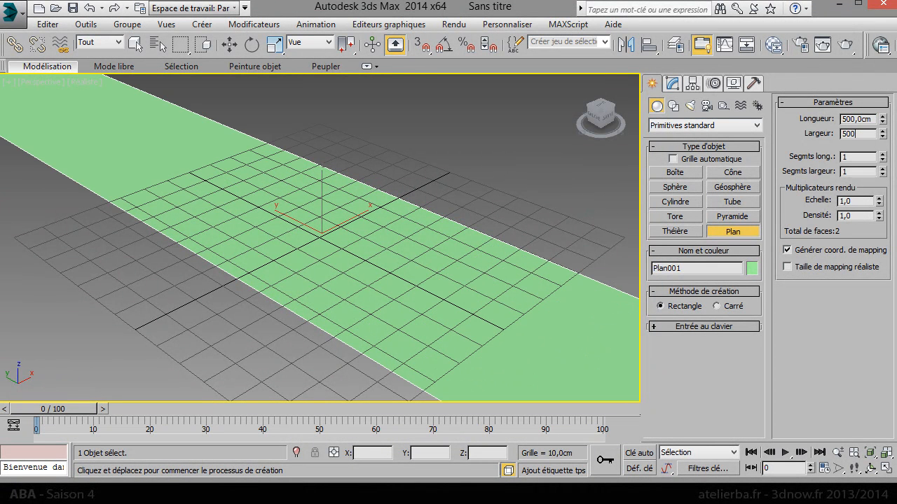
pyautogui.press('Return')
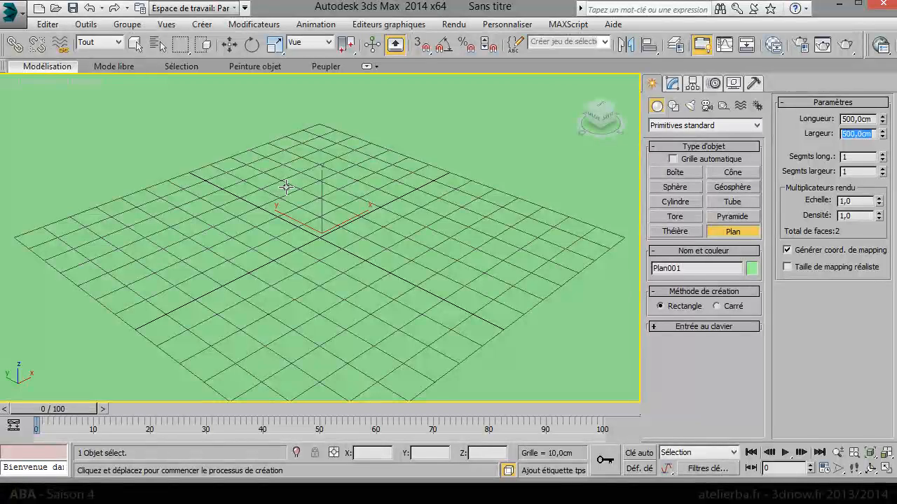
pyautogui.press('z')
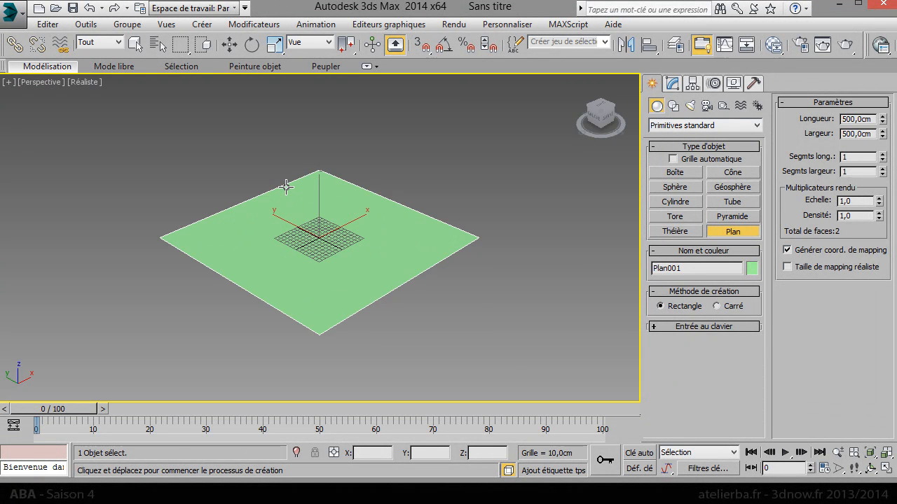
pyautogui.rightClick(294, 193)
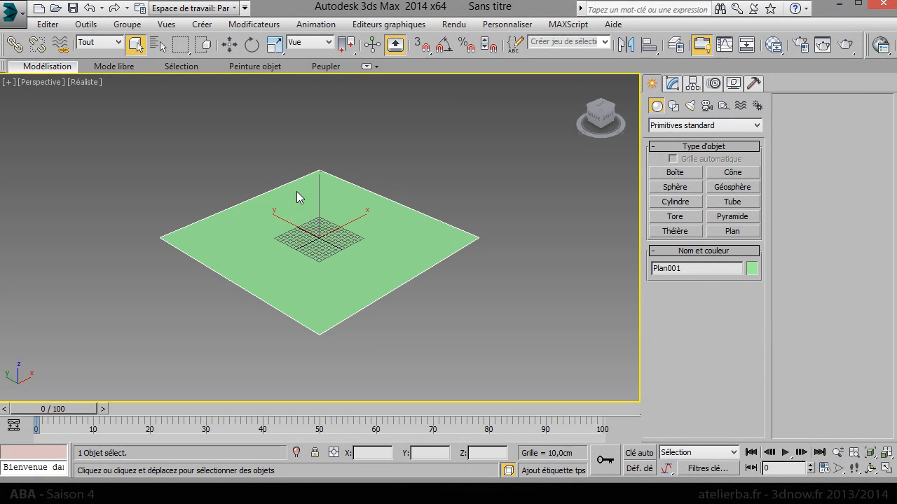
# Convert the plane to an editable polygon object.
pyautogui.rightClick(303, 201)
pyautogui.moveTo(364, 328)
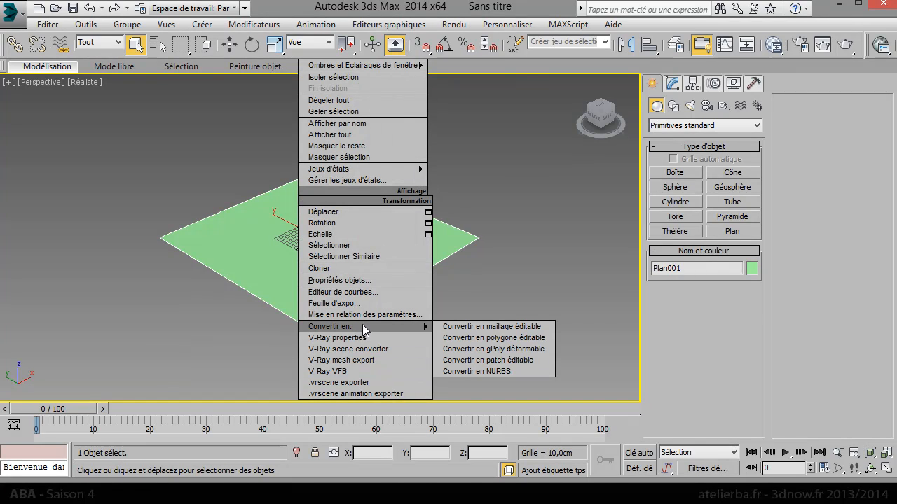
pyautogui.click(473, 338)
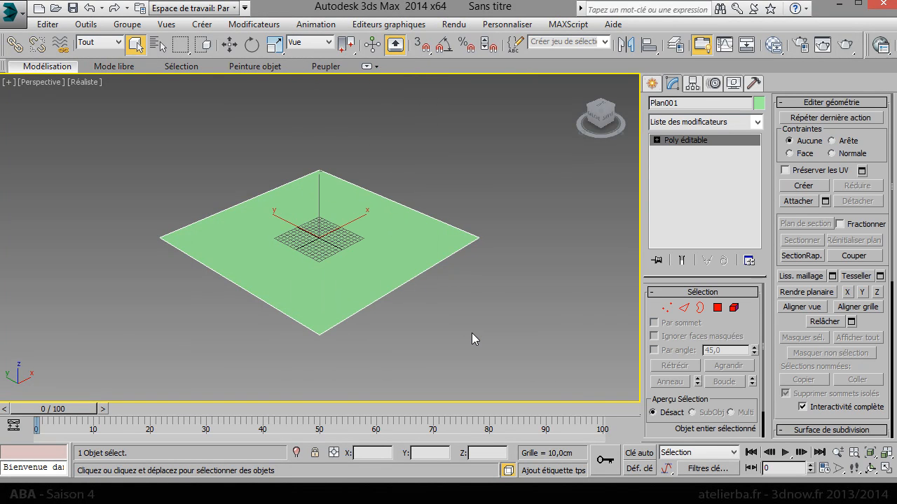
# Select three of the plane's border edges, all except the one on the negative X side, and activate the Move tool.
pyautogui.click(684, 308)
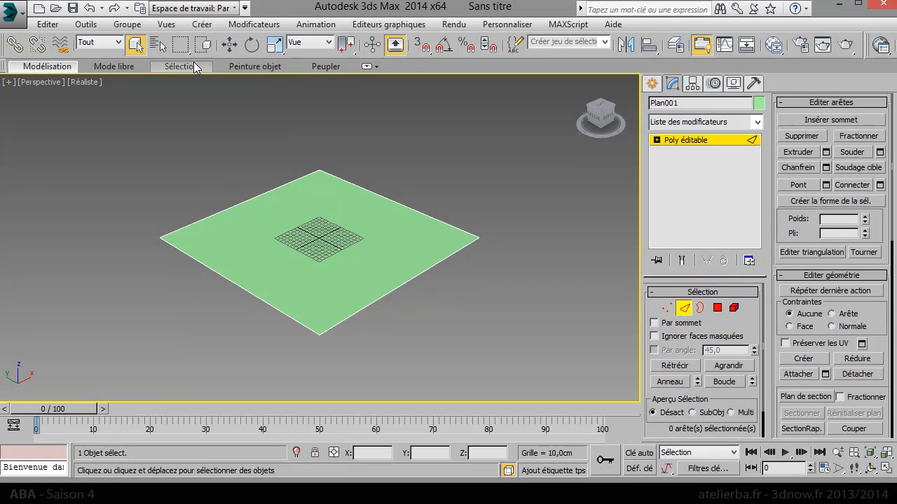
pyautogui.moveTo(465, 264); pyautogui.dragTo(499, 279)
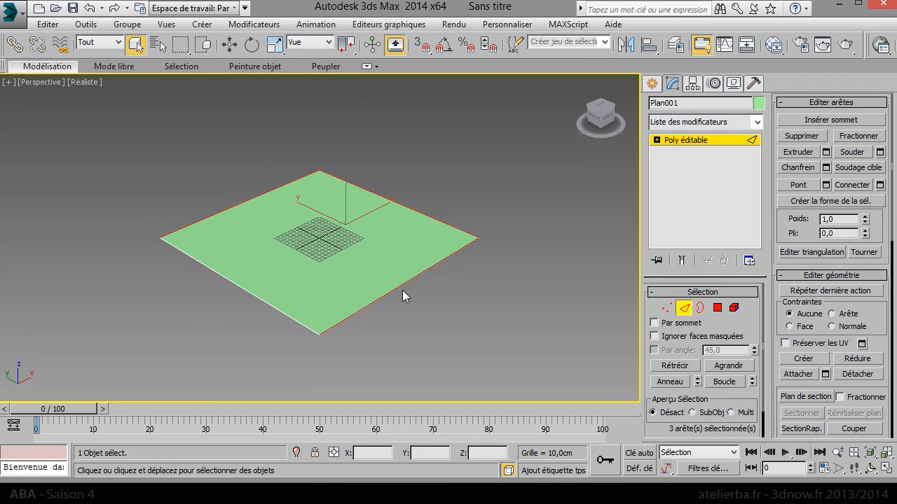
pyautogui.rightClick(326, 215)
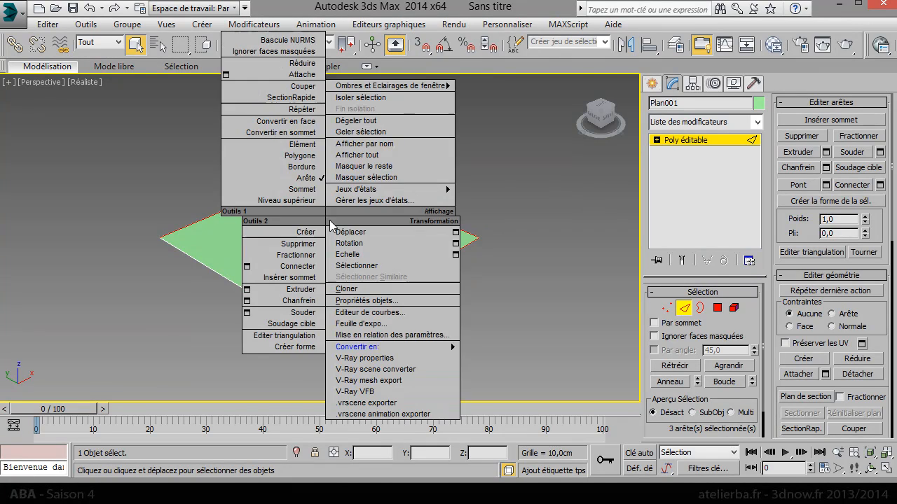
pyautogui.click(364, 235)
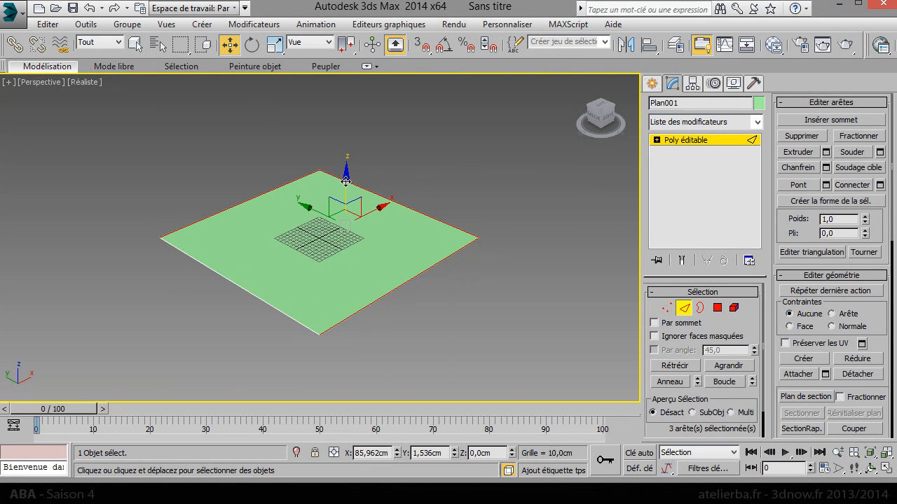
pyautogui.keyDown('shift'); pyautogui.moveTo(345, 181); pyautogui.dragTo(337, 122); pyautogui.keyUp('shift')
pyautogui.keyDown('shift'); pyautogui.rightClick(337, 123); pyautogui.keyUp('shift')
pyautogui.click(283, 173)
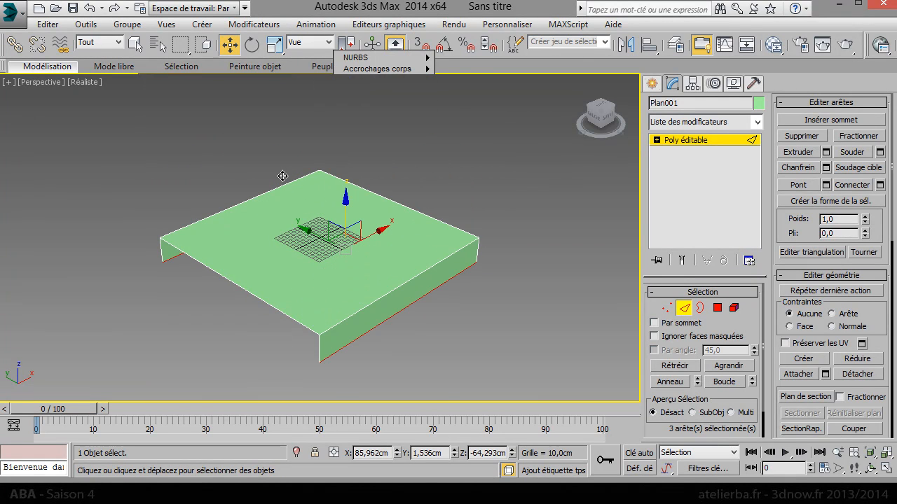
pyautogui.hotkey('ctrl', 'z')
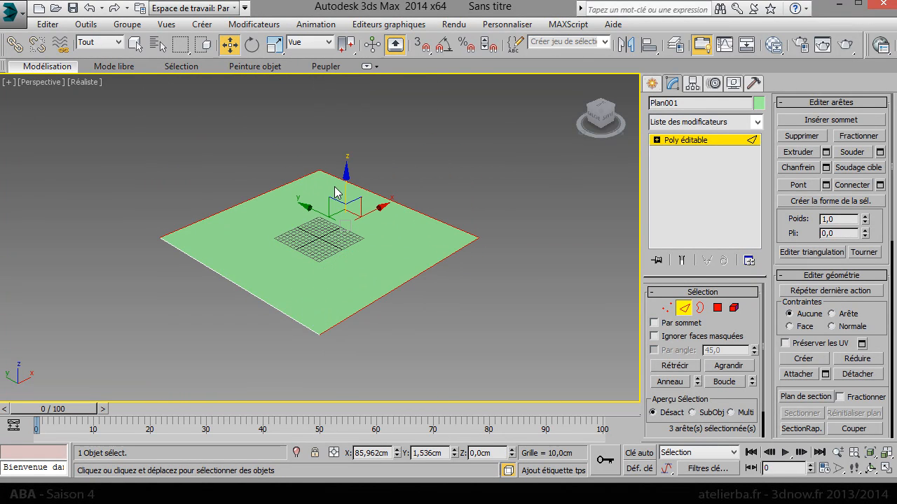
# Extend the three selected edges upward into new walls and set their Z height to 300 cm.
pyautogui.keyDown('shift'); pyautogui.moveTo(343, 182); pyautogui.dragTo(343, 121); pyautogui.keyUp('shift')
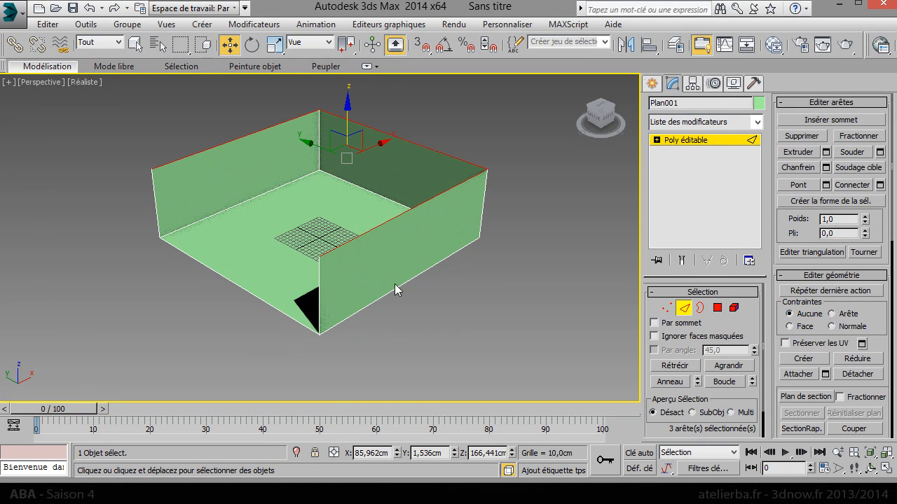
pyautogui.doubleClick(482, 453)
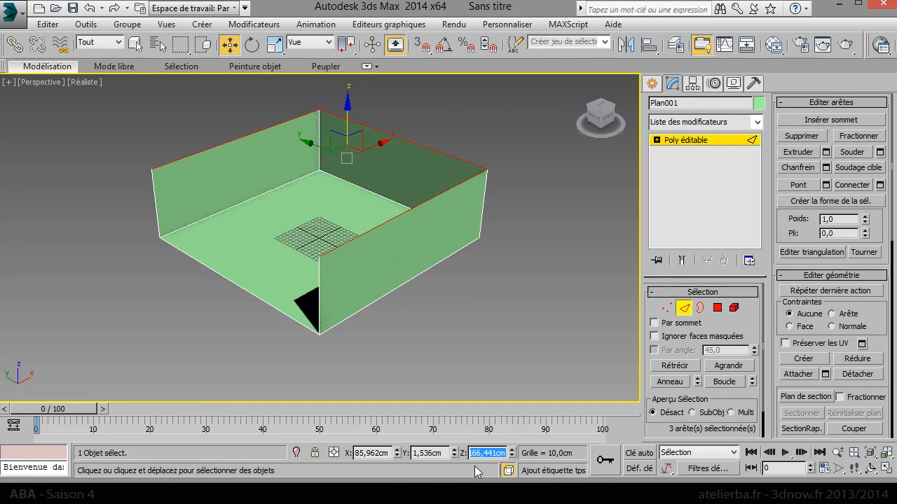
pyautogui.write('3')
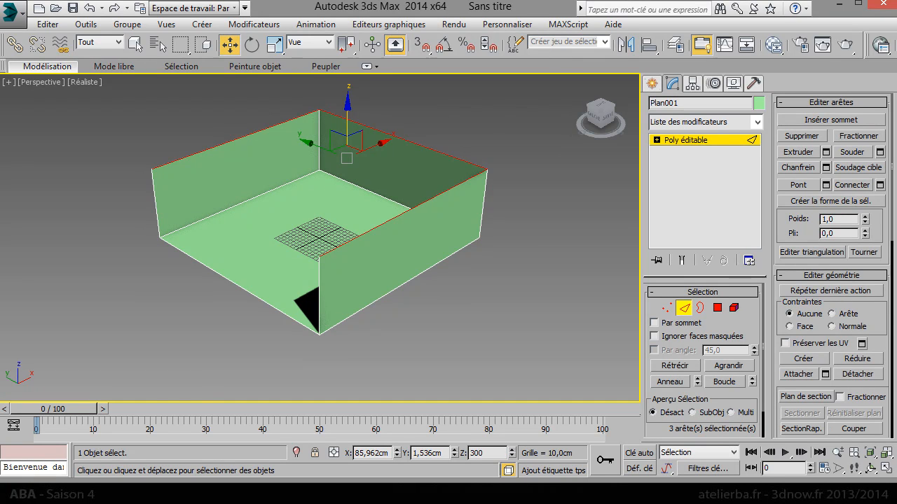
pyautogui.write('00')
pyautogui.press('Return')
pyautogui.rightClick(367, 264)
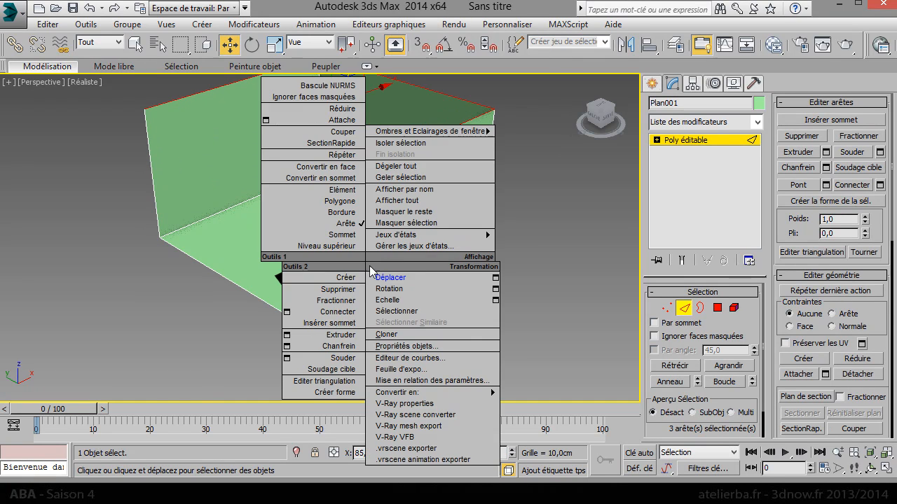
pyautogui.click(423, 277)
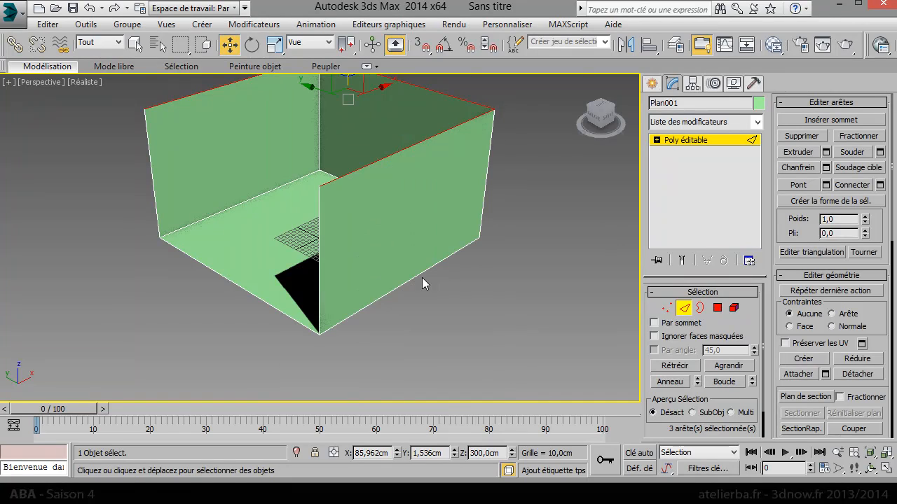
# Leave edge editing and set the room object's X and Y position to 0 cm.
pyautogui.click(694, 141)
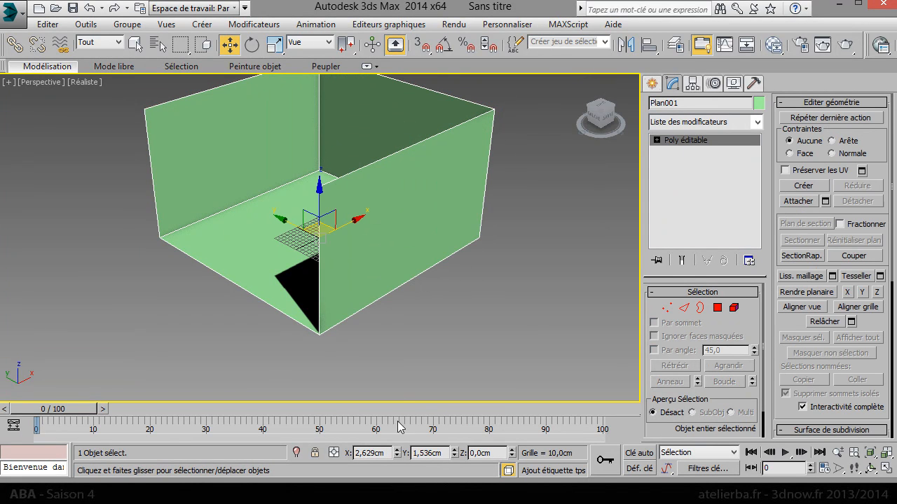
pyautogui.rightClick(396, 453)
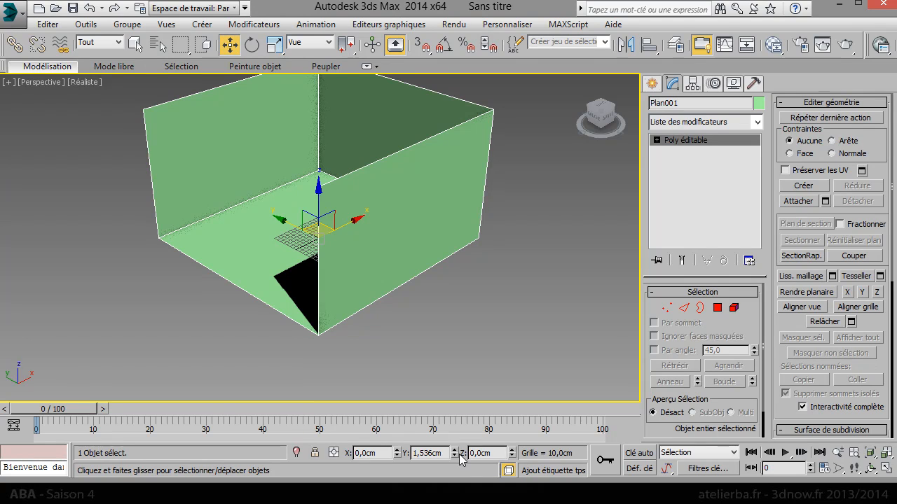
pyautogui.rightClick(454, 453)
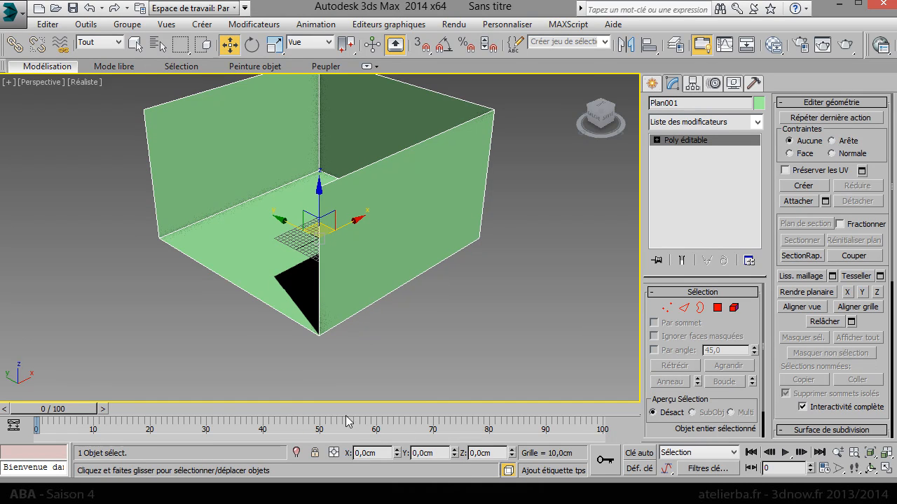
# Select the floor polygon from inside the room and check its material ID.
pyautogui.click(608, 122)
pyautogui.moveTo(517, 236); pyautogui.dragTo(545, 308, button='middle')
pyautogui.scroll(3, 496, 314)
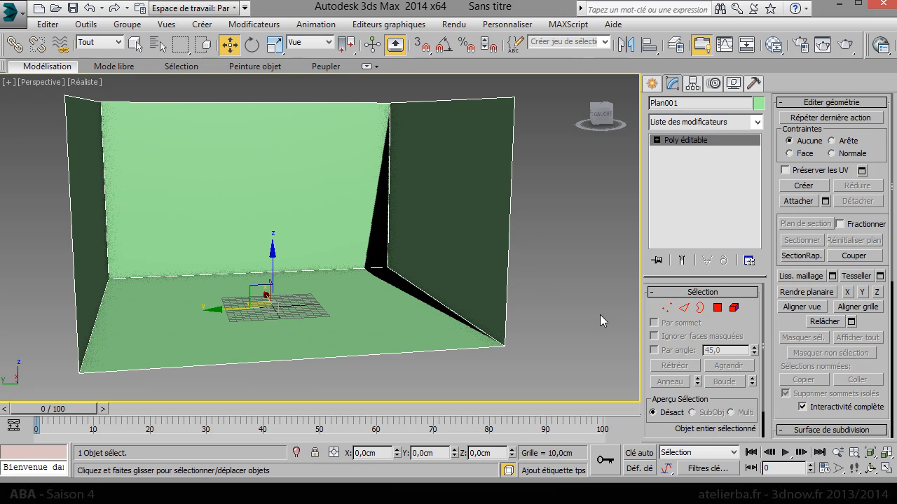
pyautogui.click(721, 311)
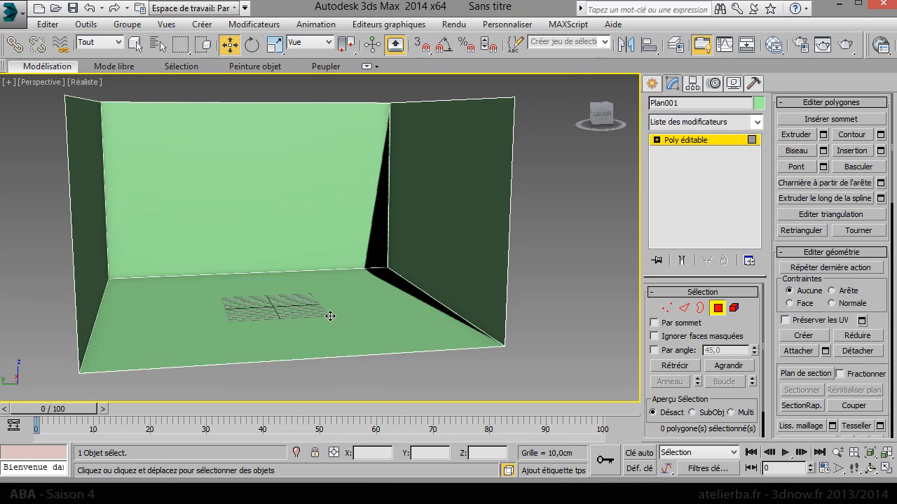
pyautogui.click(400, 313)
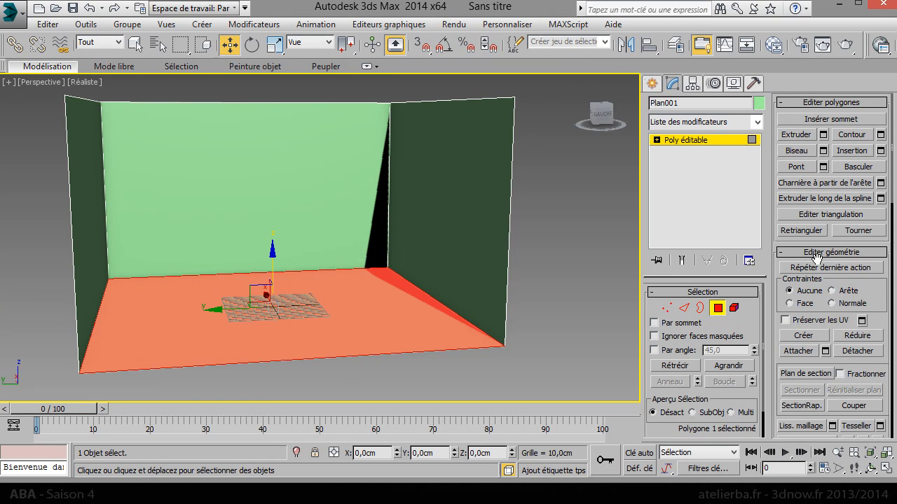
pyautogui.moveTo(875, 293); pyautogui.dragTo(875, 291)
pyautogui.scroll(-10, 875, 291)
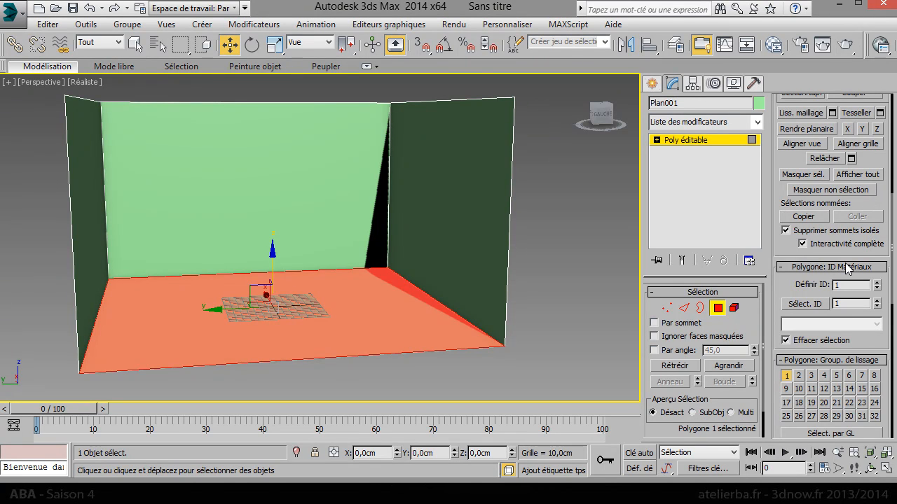
# Select the three wall polygons, assign them material ID 2, and leave polygon editing.
pyautogui.click(77, 157)
pyautogui.click(180, 157)
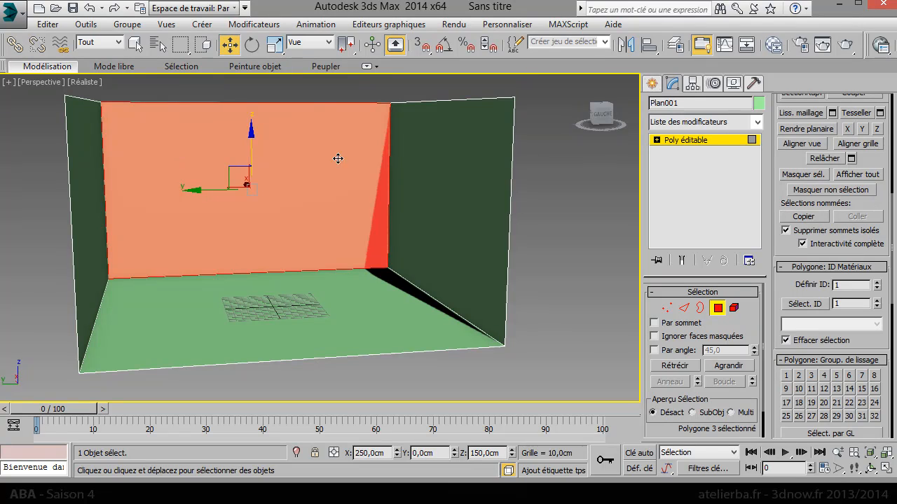
pyautogui.click(444, 172)
pyautogui.moveTo(545, 176); pyautogui.dragTo(24, 182)
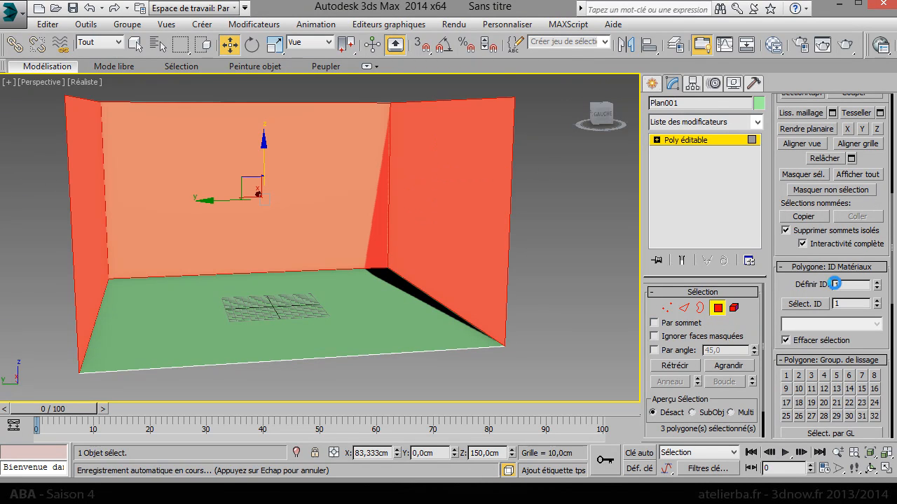
pyautogui.click(875, 285)
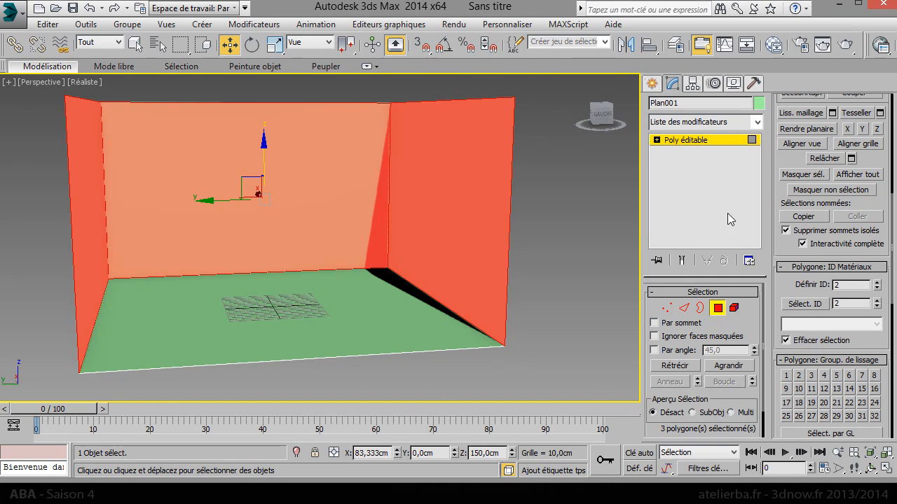
pyautogui.click(685, 141)
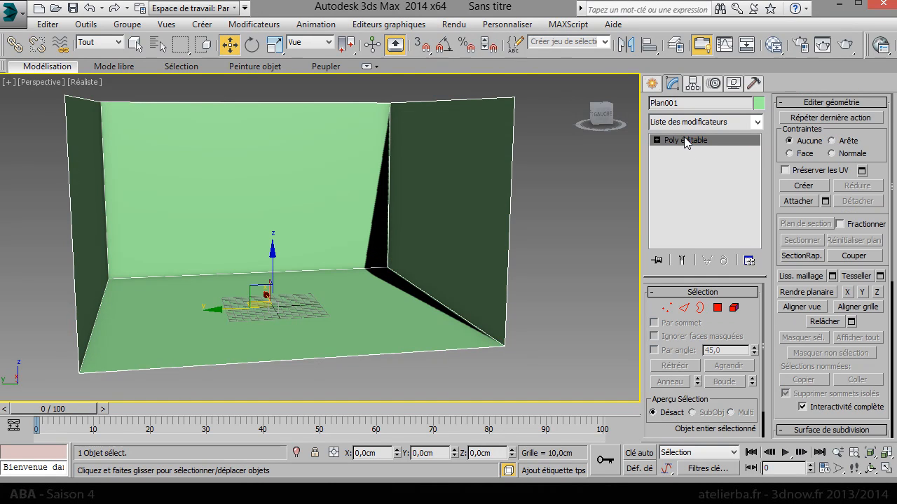
# Deselect the room, open the detailed material editor, and move its window aside to reveal part of the scene.
pyautogui.click(588, 206)
pyautogui.moveTo(549, 233); pyautogui.dragTo(591, 235, button='middle')
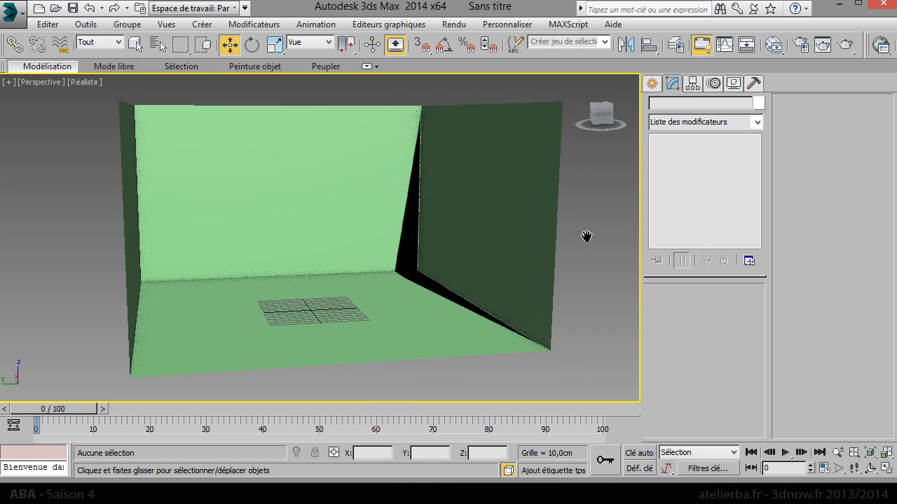
pyautogui.click(773, 44)
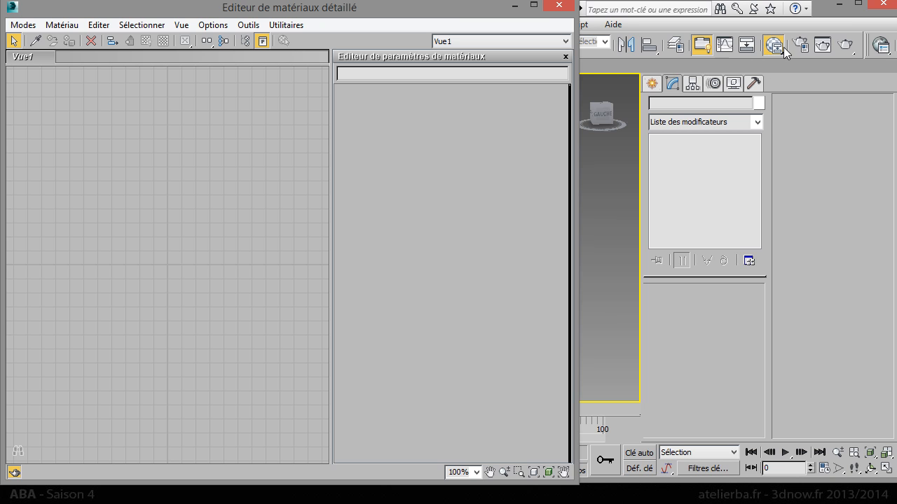
pyautogui.moveTo(495, 11); pyautogui.dragTo(764, 11)
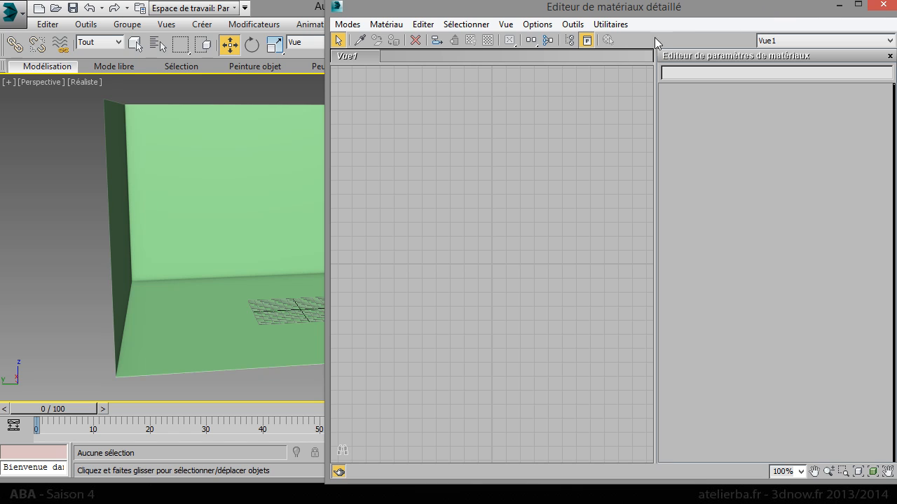
# Create a standard Multi/Sub-Object material in the node view and open its parameters.
pyautogui.rightClick(409, 144)
pyautogui.moveTo(491, 183)
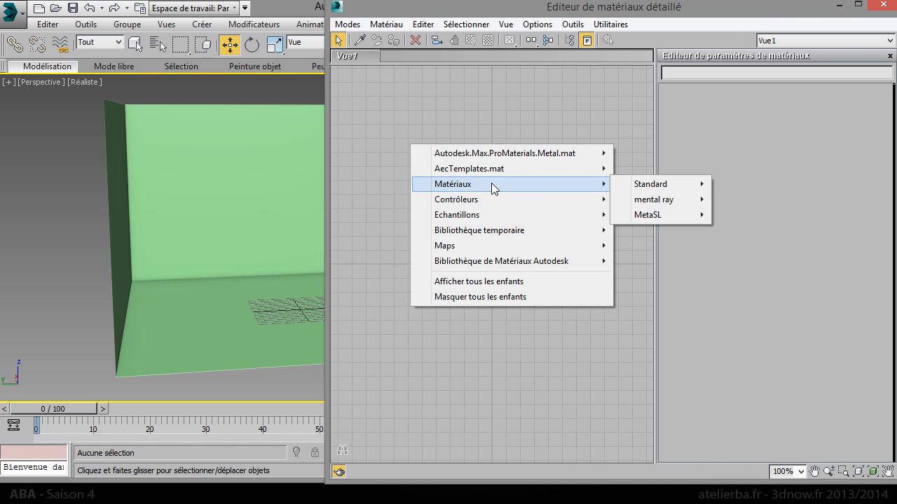
pyautogui.moveTo(651, 185)
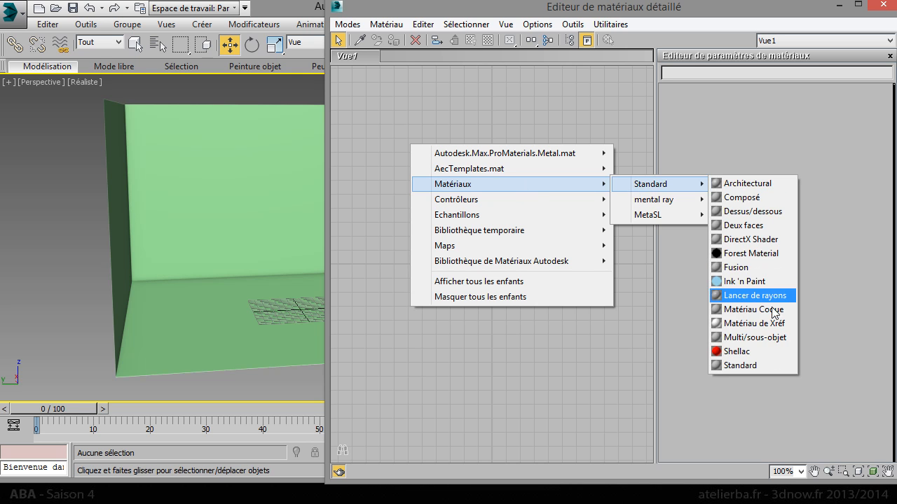
pyautogui.click(747, 341)
pyautogui.moveTo(419, 142); pyautogui.dragTo(517, 155)
pyautogui.doubleClick(519, 161)
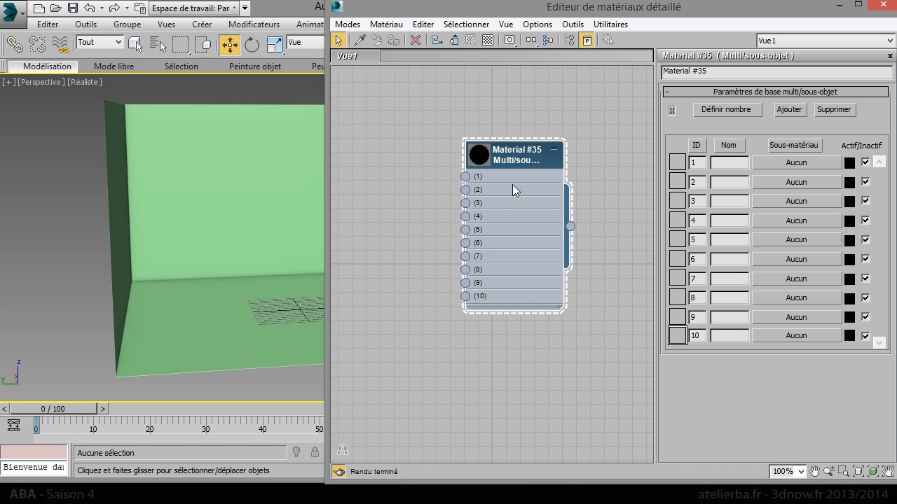
# Set the number of sub-materials in the Multi/Sub-Object material to 2.
pyautogui.click(744, 112)
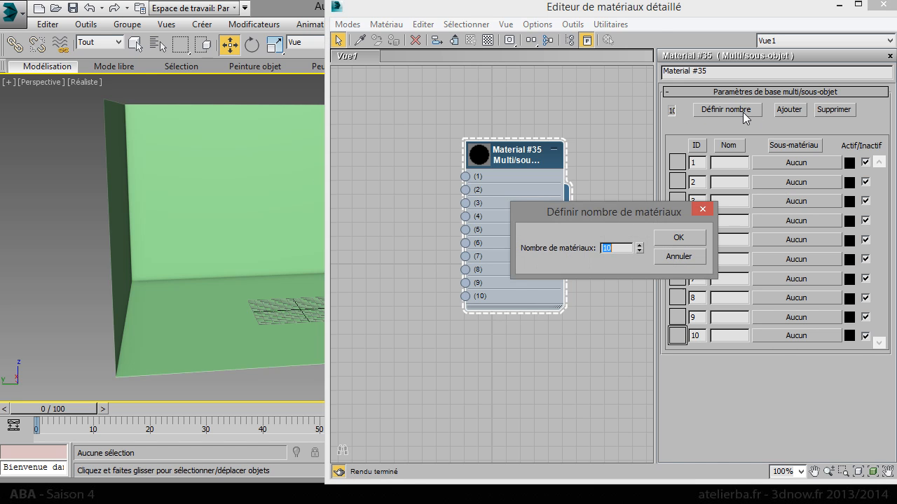
pyautogui.write('2')
pyautogui.click(678, 238)
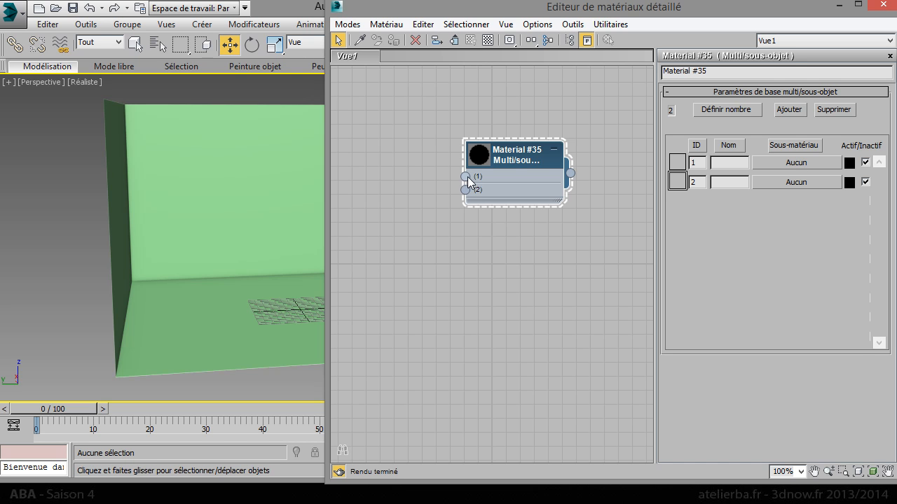
# Connect a new mental ray Arch & Design material to slot 1 of the Multi/Sub-Object node, collapsed and moved clear of it.
pyautogui.moveTo(465, 177); pyautogui.dragTo(419, 246)
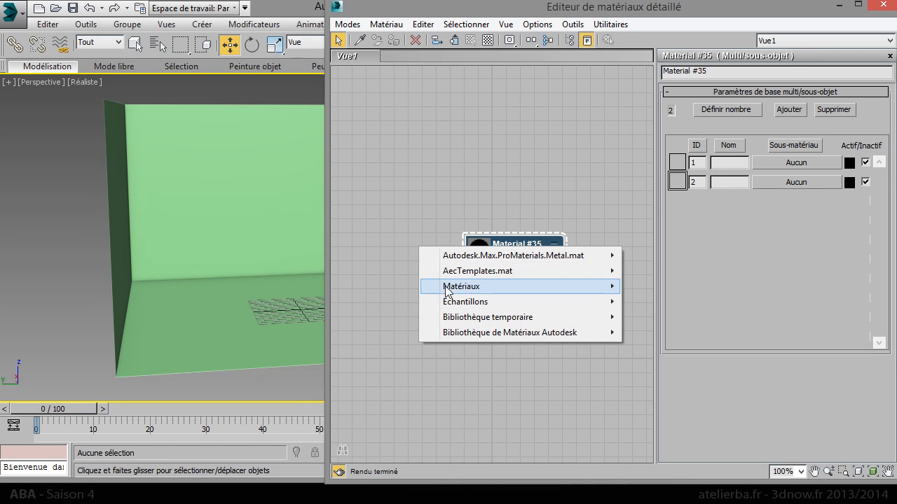
pyautogui.moveTo(452, 289)
pyautogui.moveTo(664, 304)
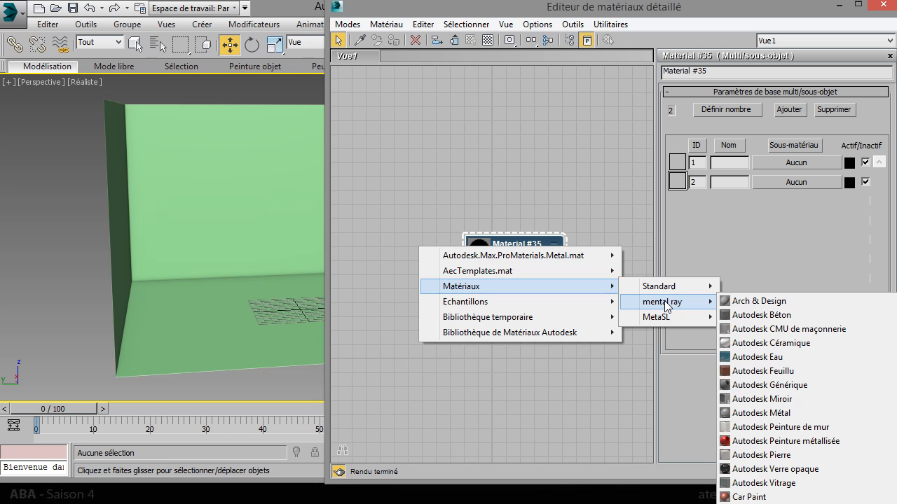
pyautogui.click(770, 301)
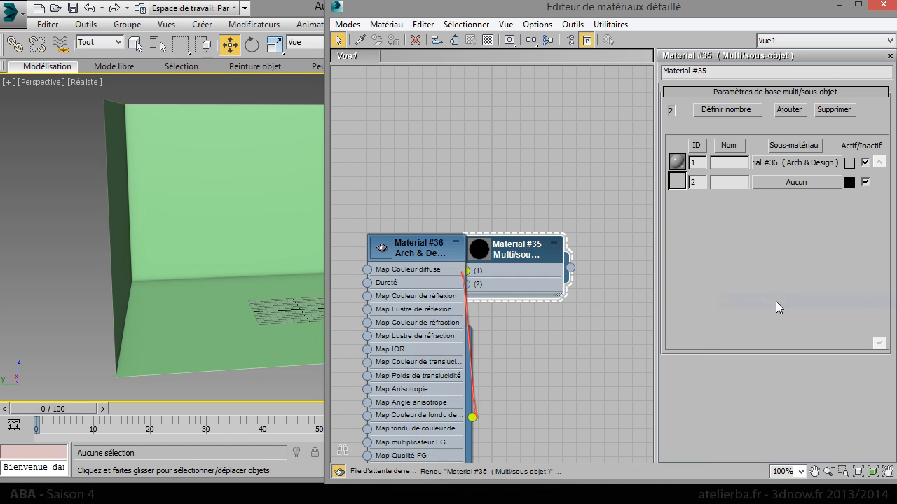
pyautogui.click(458, 244)
pyautogui.moveTo(462, 247); pyautogui.dragTo(380, 232)
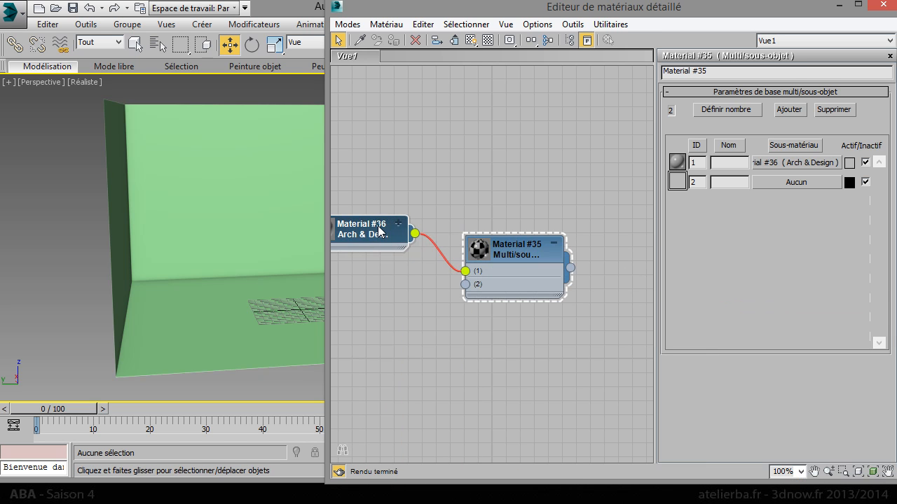
# Connect a second, collapsed Arch & Design material to slot 2 and arrange all nodes horizontally.
pyautogui.moveTo(408, 316); pyautogui.dragTo(408, 316)
pyautogui.moveTo(464, 357)
pyautogui.moveTo(650, 372)
pyautogui.click(783, 82)
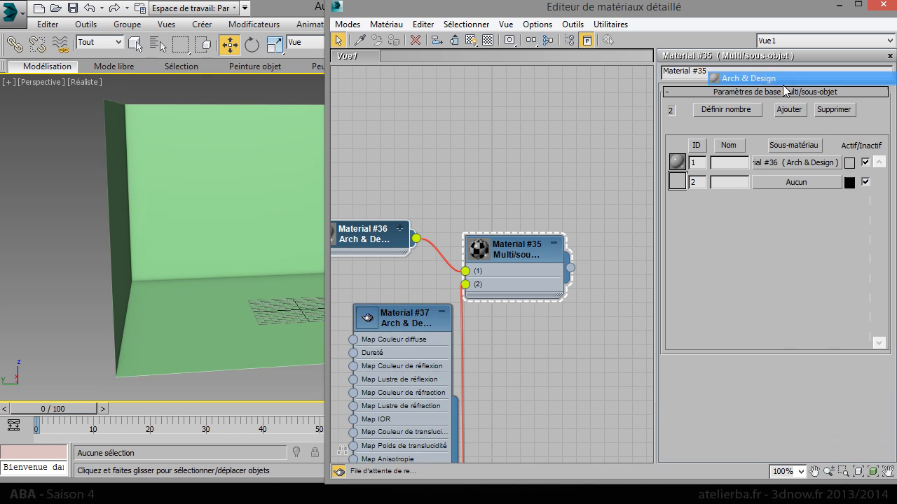
pyautogui.click(441, 312)
pyautogui.moveTo(423, 324); pyautogui.dragTo(383, 297)
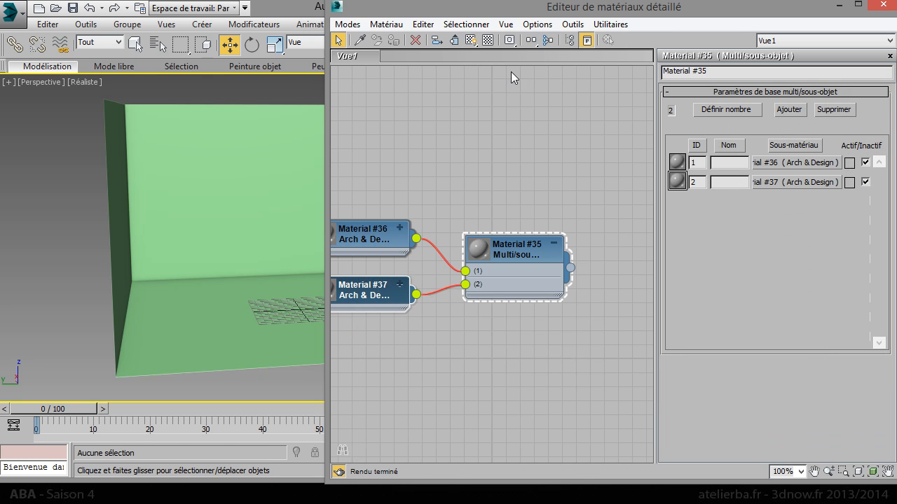
pyautogui.click(530, 42)
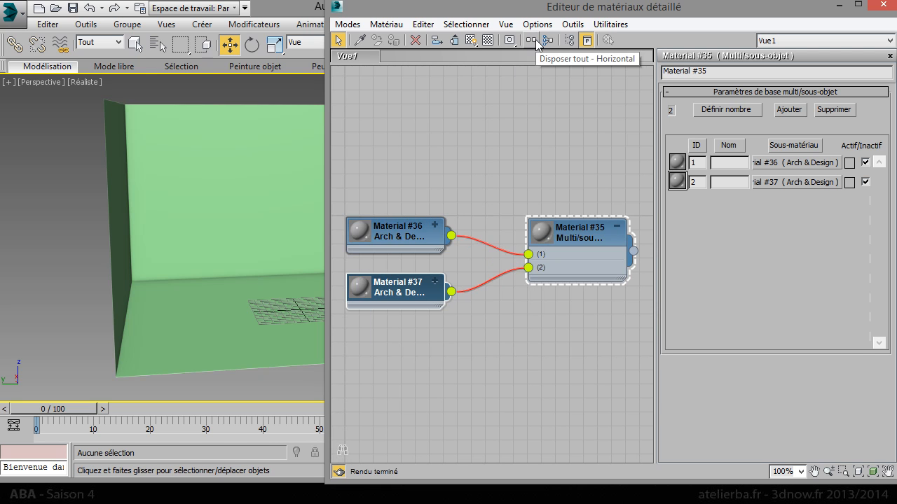
pyautogui.moveTo(531, 40); pyautogui.dragTo(534, 75)
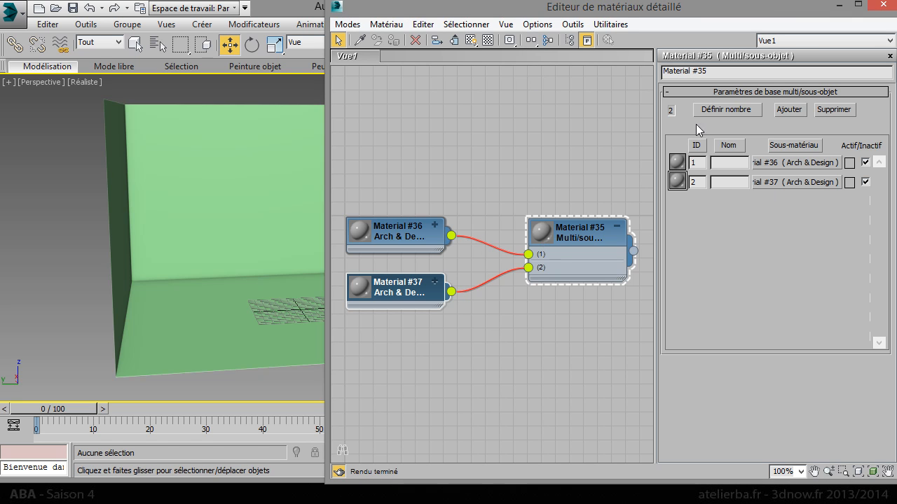
# Assign the Multi/Sub-Object material to the room object in the scene.
pyautogui.moveTo(633, 250); pyautogui.dragTo(251, 261)
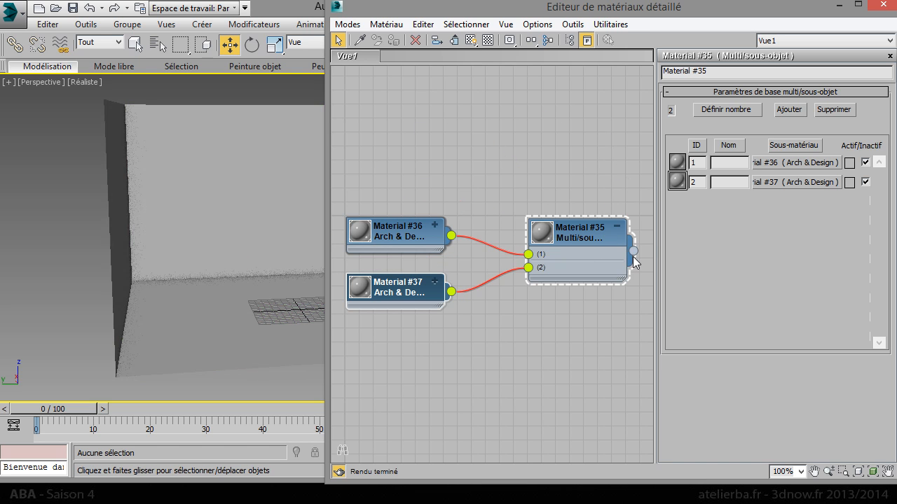
pyautogui.moveTo(633, 251); pyautogui.dragTo(224, 282)
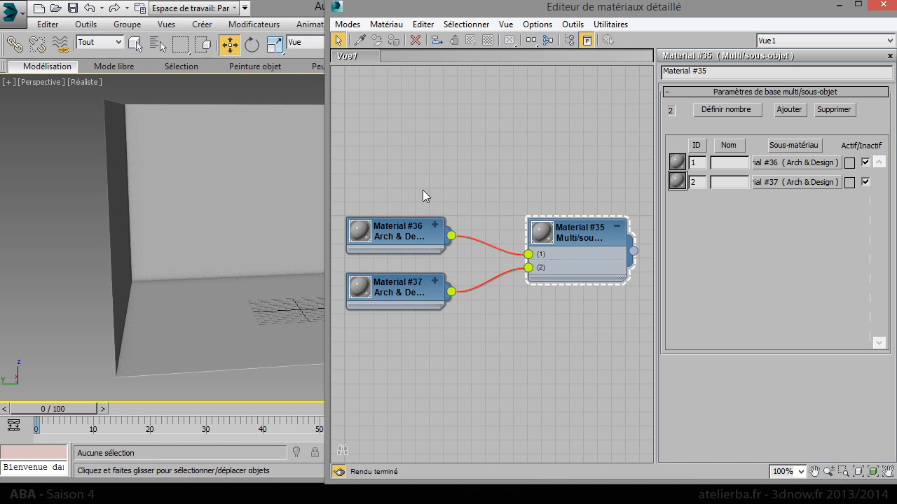
pyautogui.click(252, 194)
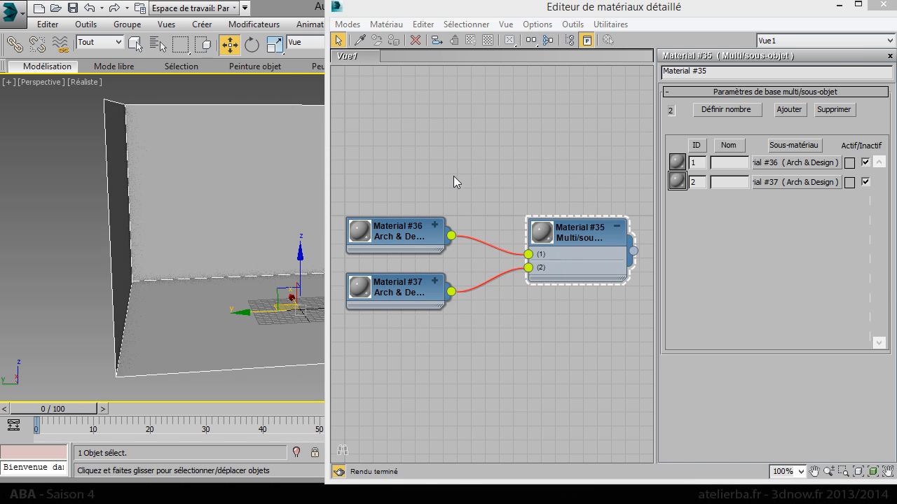
pyautogui.click(592, 227)
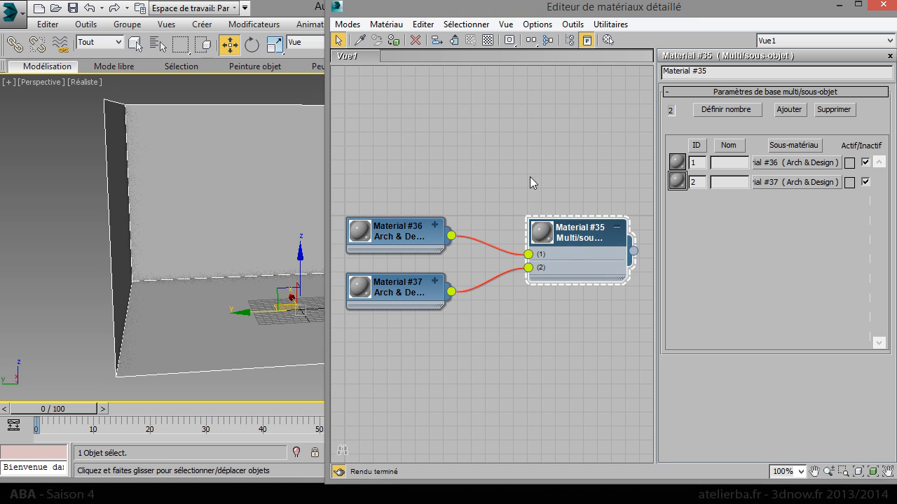
pyautogui.click(394, 41)
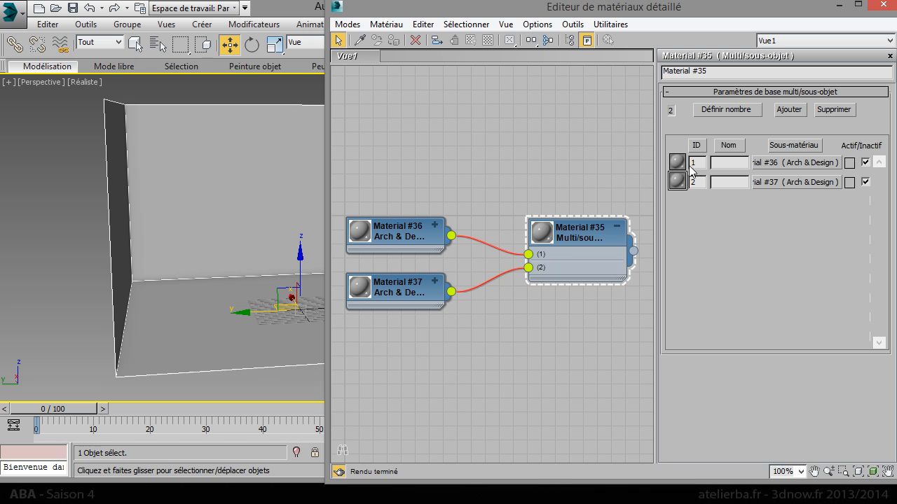
# Set the colour of the ID 1 sub-material to a dark grey with red, green and blue at 18.
pyautogui.click(850, 164)
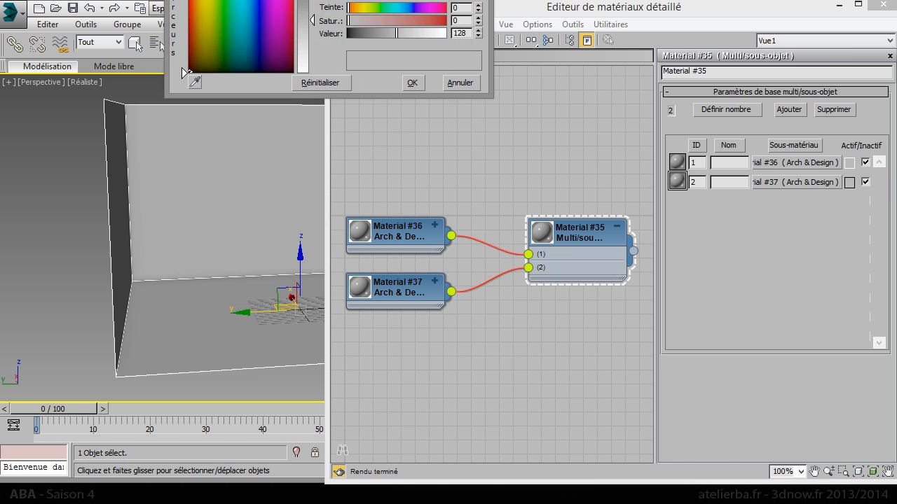
pyautogui.moveTo(369, 0); pyautogui.dragTo(434, 96)
pyautogui.moveTo(379, 180); pyautogui.dragTo(379, 135)
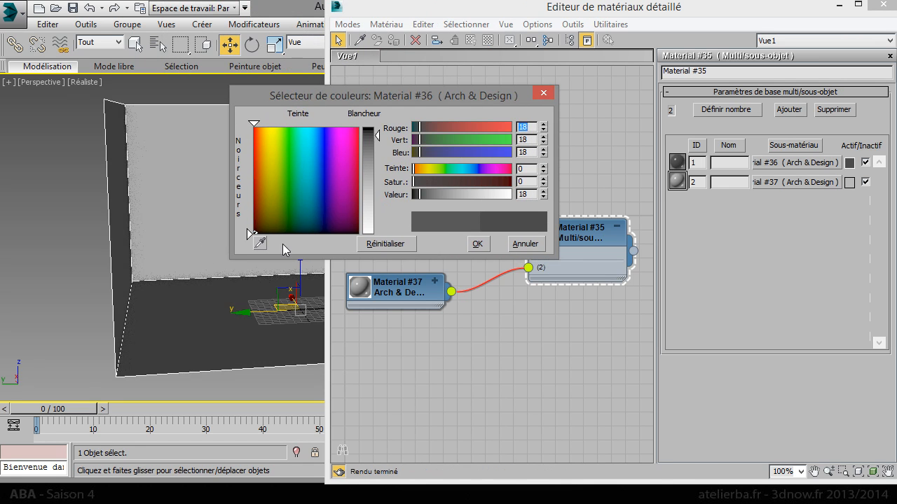
pyautogui.moveTo(593, 239)
pyautogui.mouseDown()
pyautogui.moveTo(606, 226)
pyautogui.moveTo(604, 239)
pyautogui.mouseUp()
pyautogui.click(477, 244)
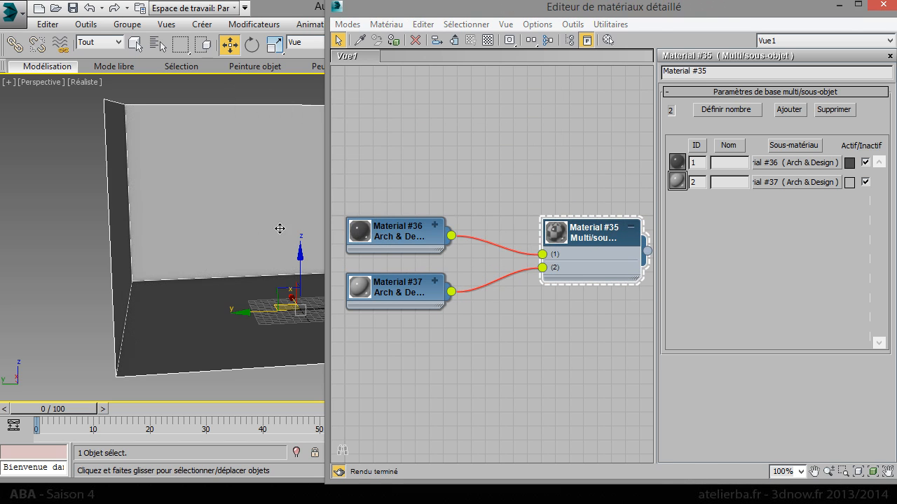
# Move the two Arch & Design nodes closer to the Multi/Sub-Object node, spaced one above the other.
pyautogui.moveTo(296, 226); pyautogui.dragTo(254, 236, button='middle')
pyautogui.moveTo(412, 290); pyautogui.dragTo(426, 303)
pyautogui.moveTo(421, 241); pyautogui.dragTo(448, 227)
pyautogui.moveTo(412, 316); pyautogui.dragTo(426, 302)
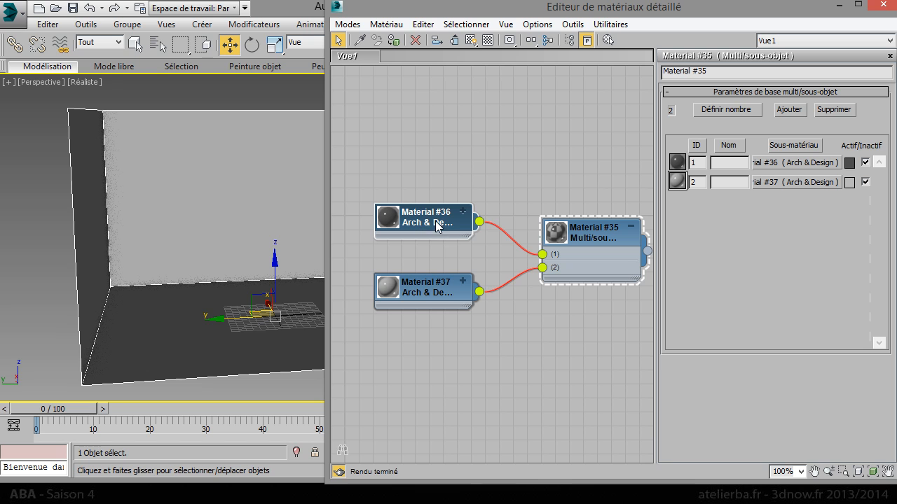
# Open the ID 1 sub-material's parameters and rename it Sol.
pyautogui.click(804, 164)
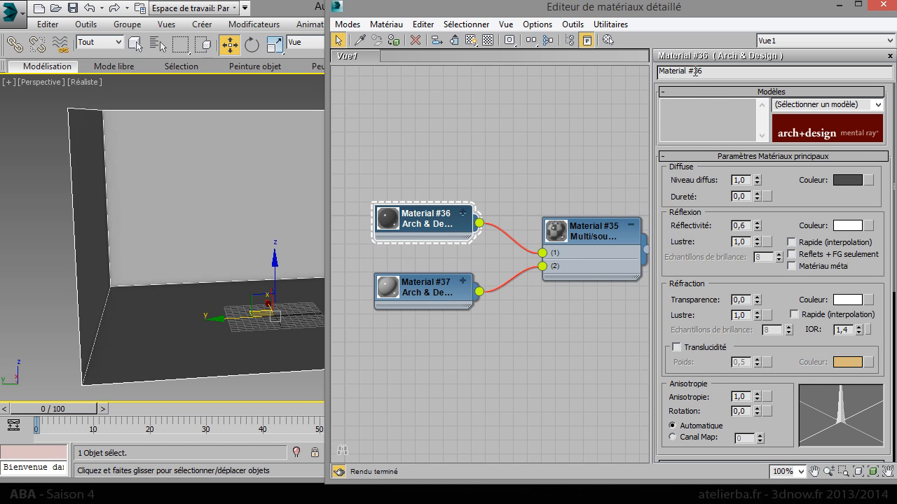
pyautogui.moveTo(722, 73); pyautogui.dragTo(633, 82)
pyautogui.write('Sol')
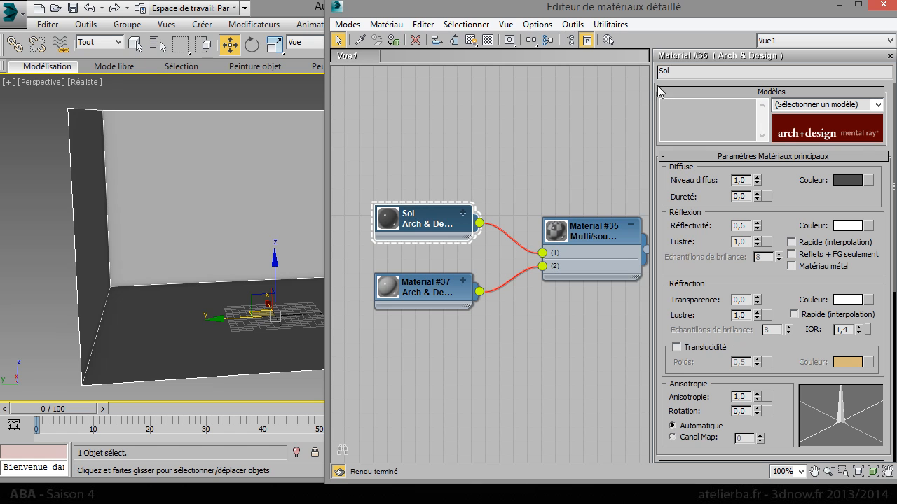
# Open the ID 2 sub-material's parameters and rename it murs.
pyautogui.doubleClick(427, 292)
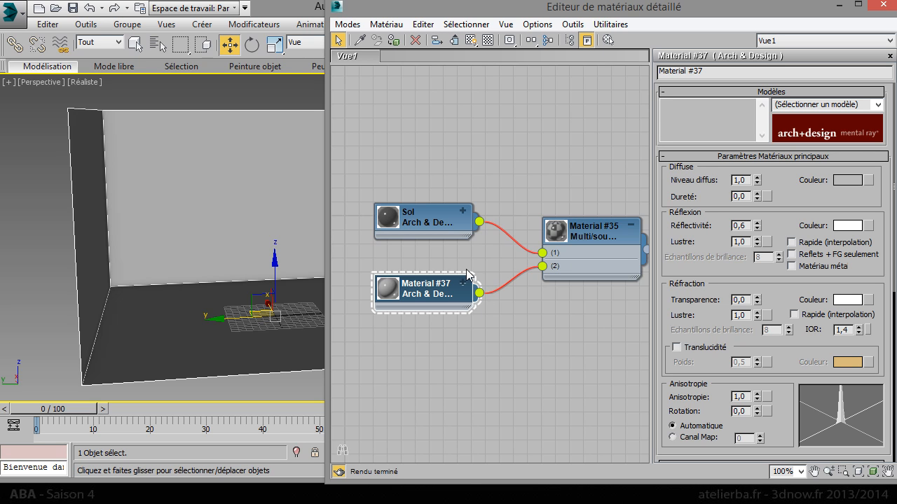
pyautogui.moveTo(709, 71); pyautogui.dragTo(607, 83)
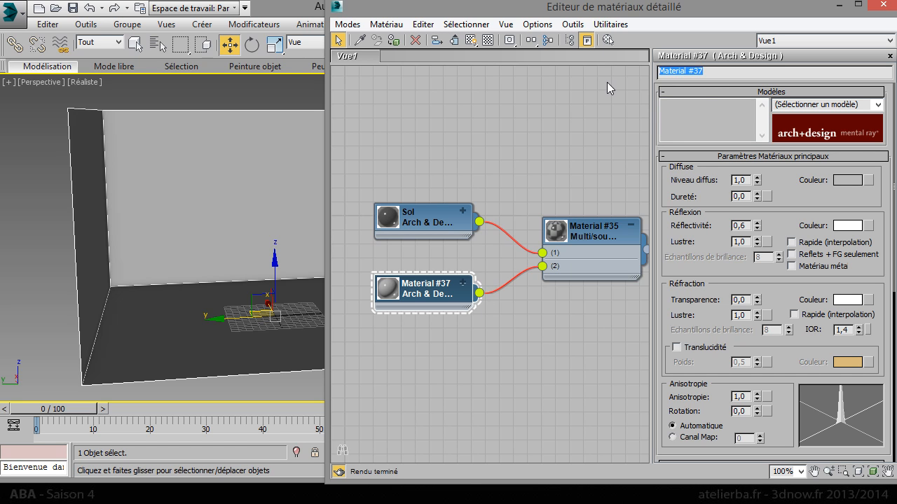
pyautogui.write('murs')
pyautogui.press('Return')
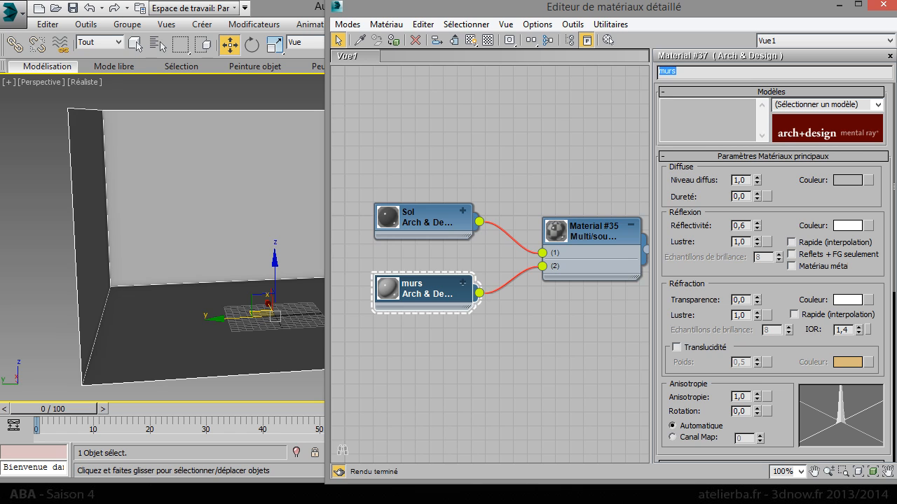
# Rename the Multi/Sub-Object material as multi and minimise the material editor.
pyautogui.moveTo(608, 238); pyautogui.dragTo(594, 240)
pyautogui.doubleClick(594, 239)
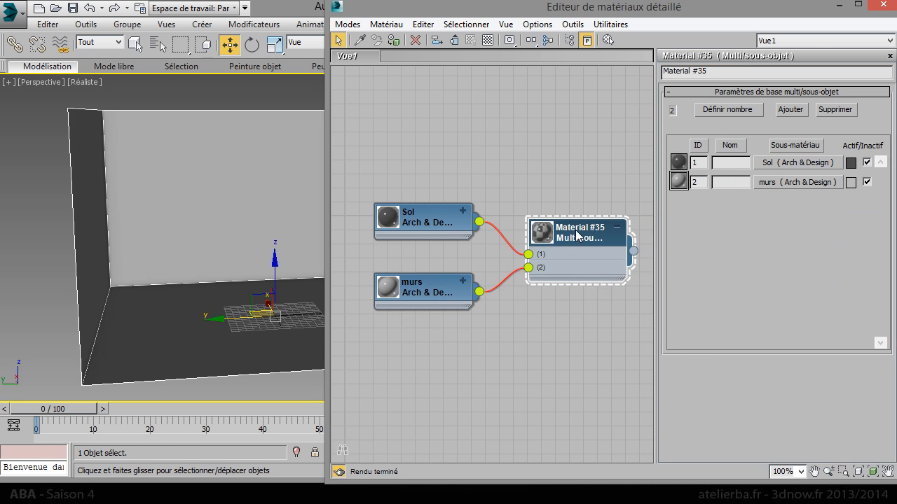
pyautogui.click(716, 71)
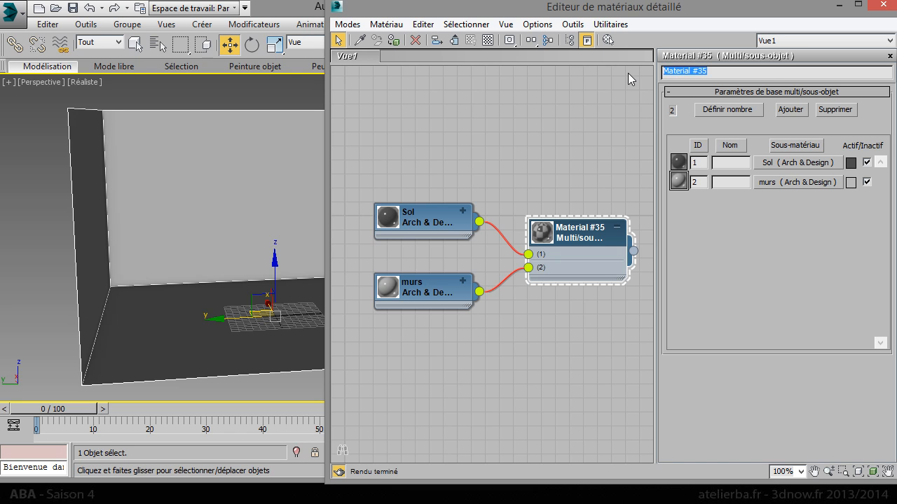
pyautogui.write('cour')
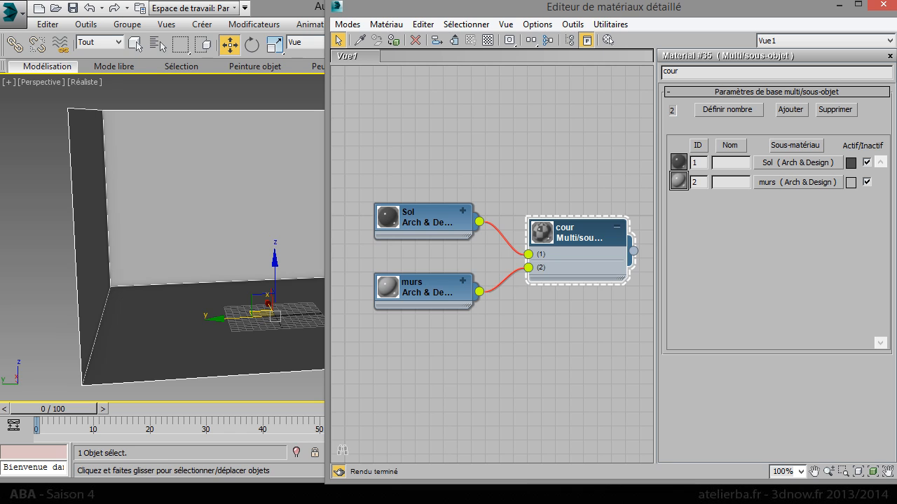
pyautogui.press('BackSpace')
pyautogui.press('BackSpace')
pyautogui.press('BackSpace')
pyautogui.write('mult')
pyautogui.press('Return')
pyautogui.click(569, 238)
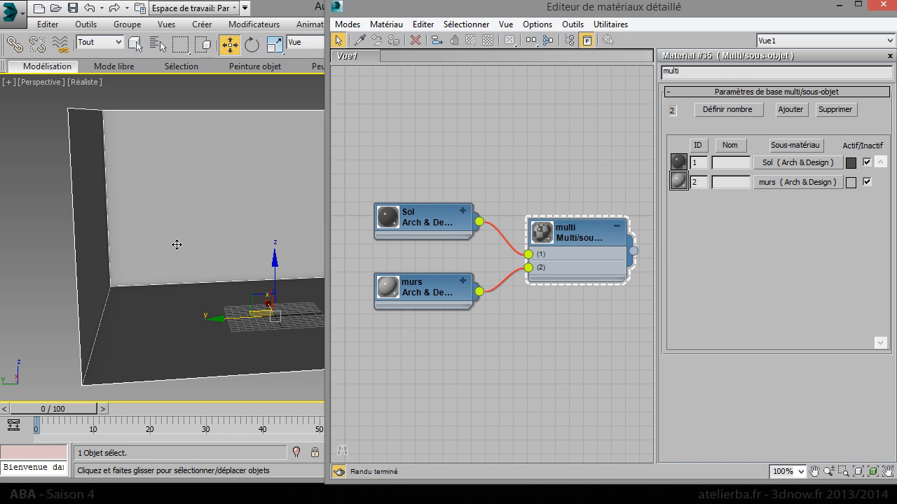
pyautogui.click(834, 4)
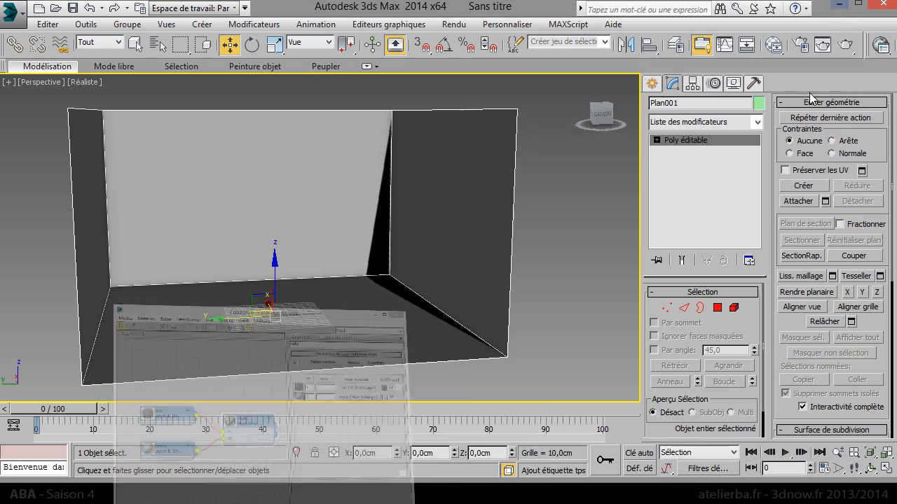